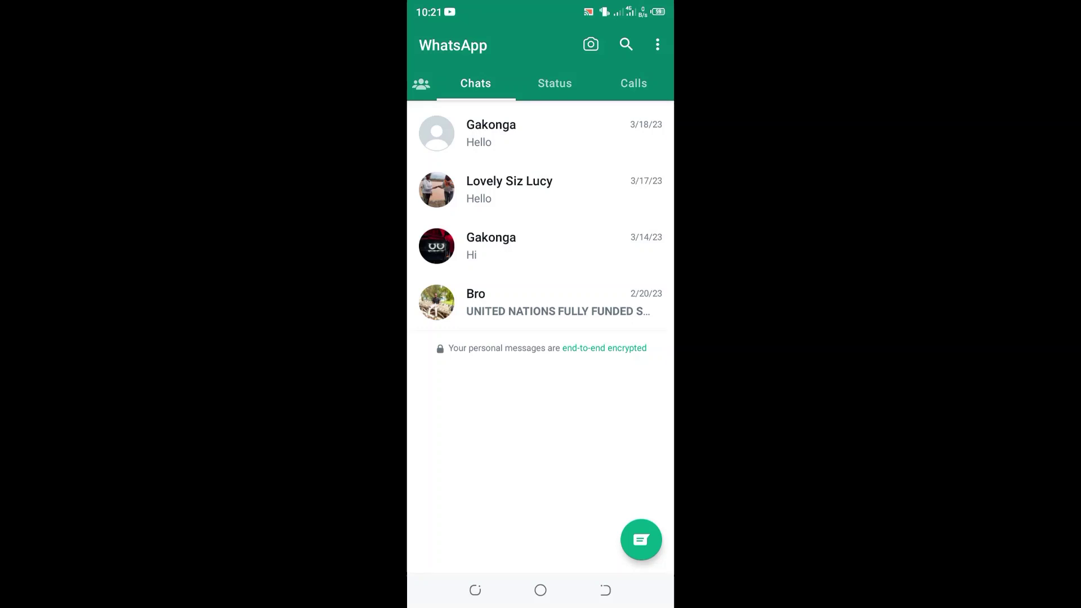
# Go to WhatsApp's Privacy settings through the main menu's Settings.
pyautogui.click(657, 45)
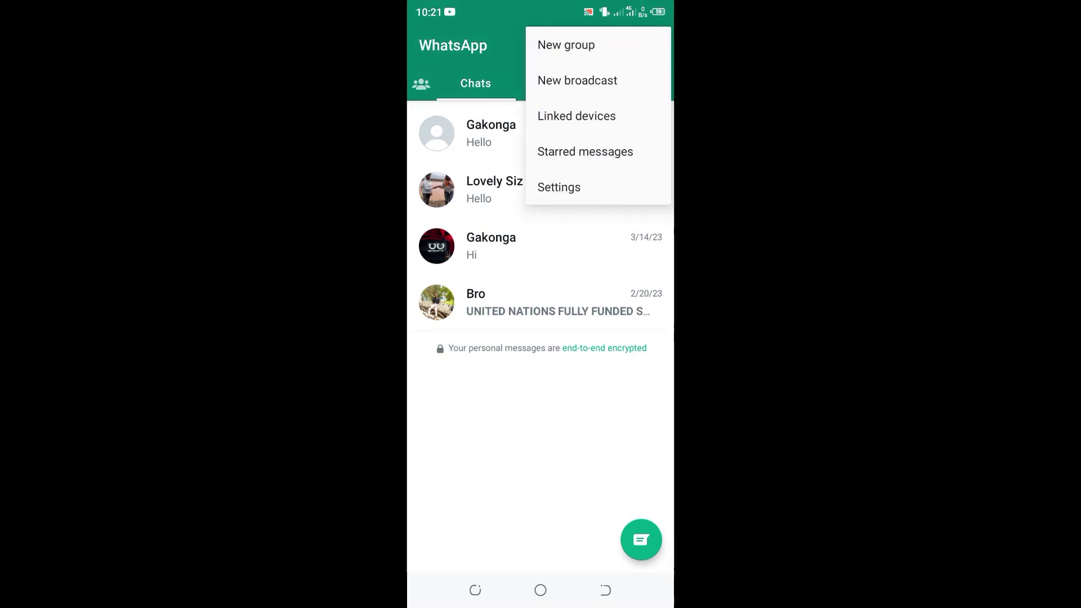
pyautogui.click(559, 186)
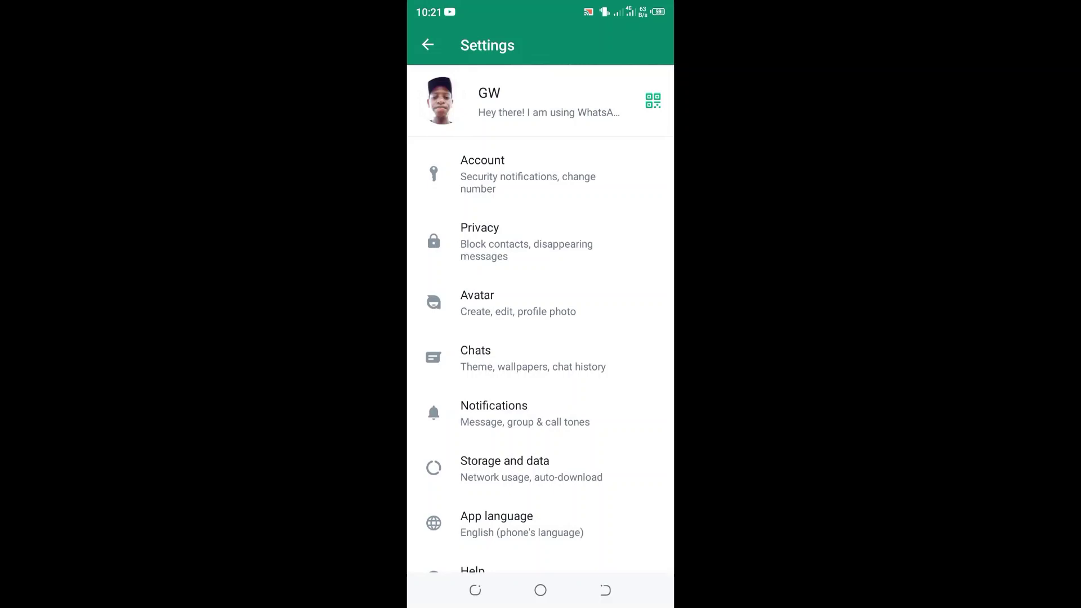
pyautogui.click(538, 242)
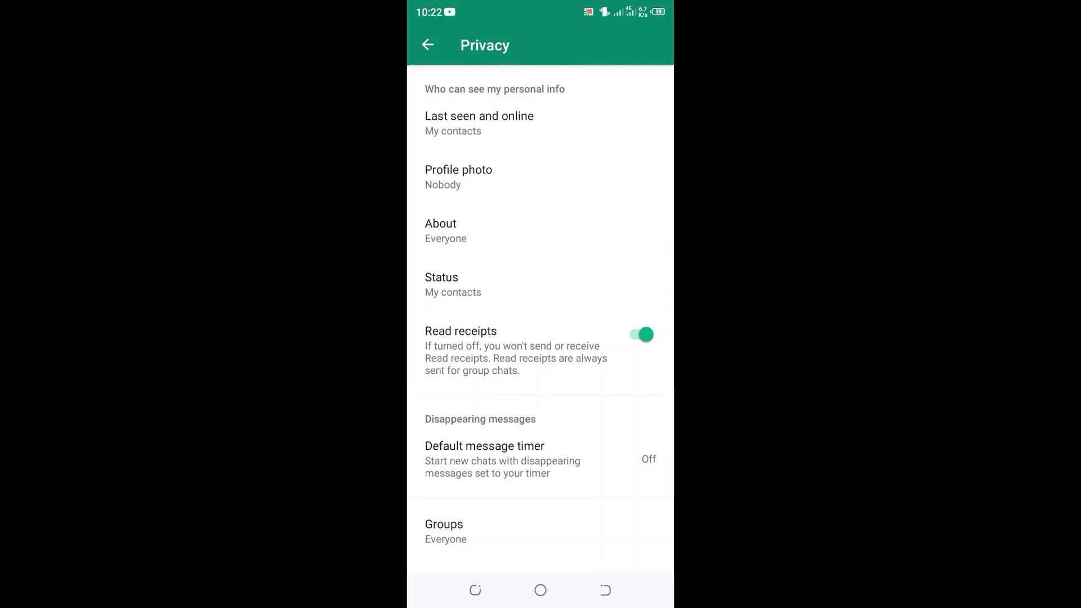
# Open the Profile photo privacy options and set visibility to Everyone.
pyautogui.click(507, 177)
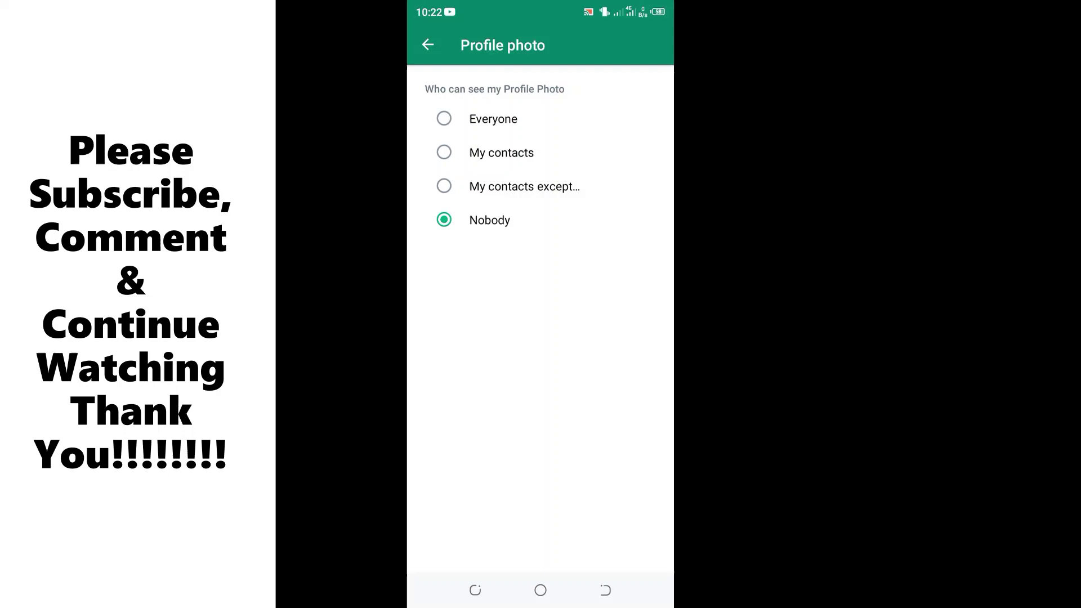
pyautogui.click(443, 119)
# Switch Profile photo visibility among Nobody and Everyone, finally settling on My contacts.
pyautogui.click(444, 152)
pyautogui.click(443, 220)
pyautogui.click(444, 152)
pyautogui.click(443, 119)
pyautogui.click(443, 152)
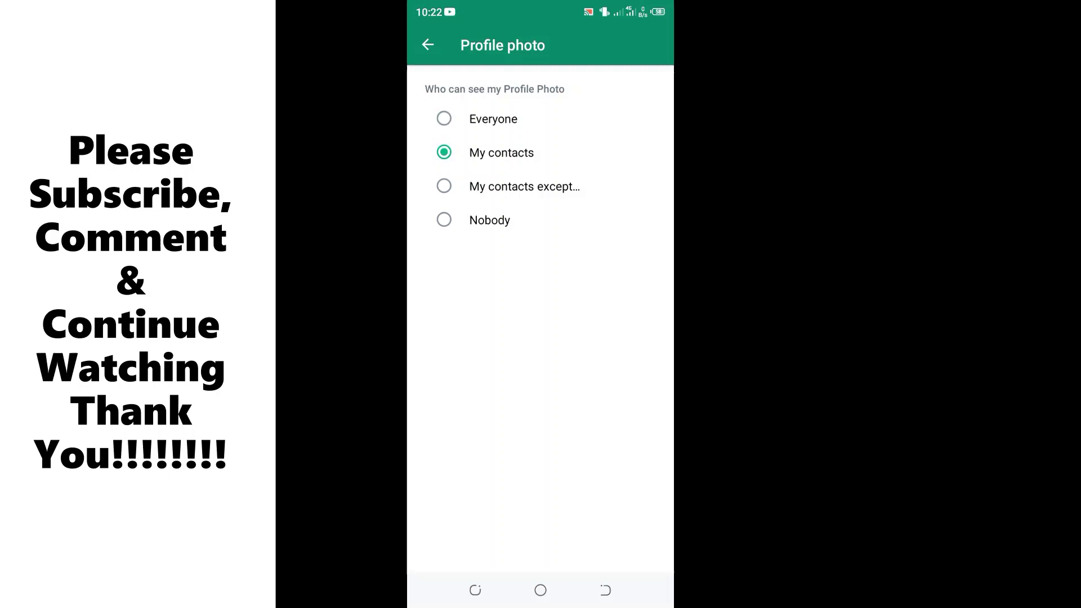